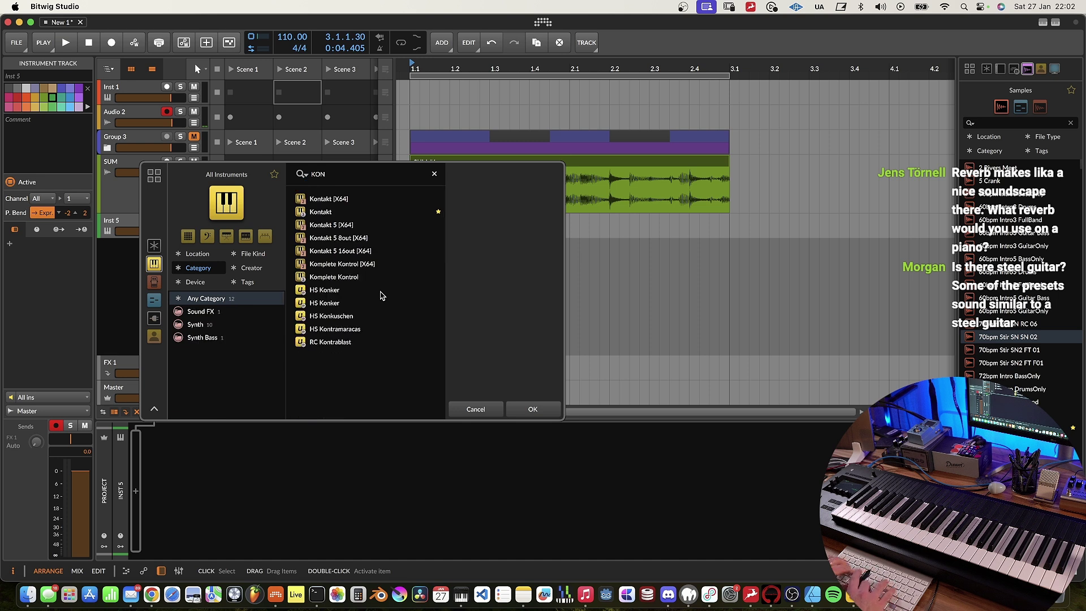
Add Kontakt to the new instrument track and load The Gentleman.nki piano into it.
left_click(341, 213)
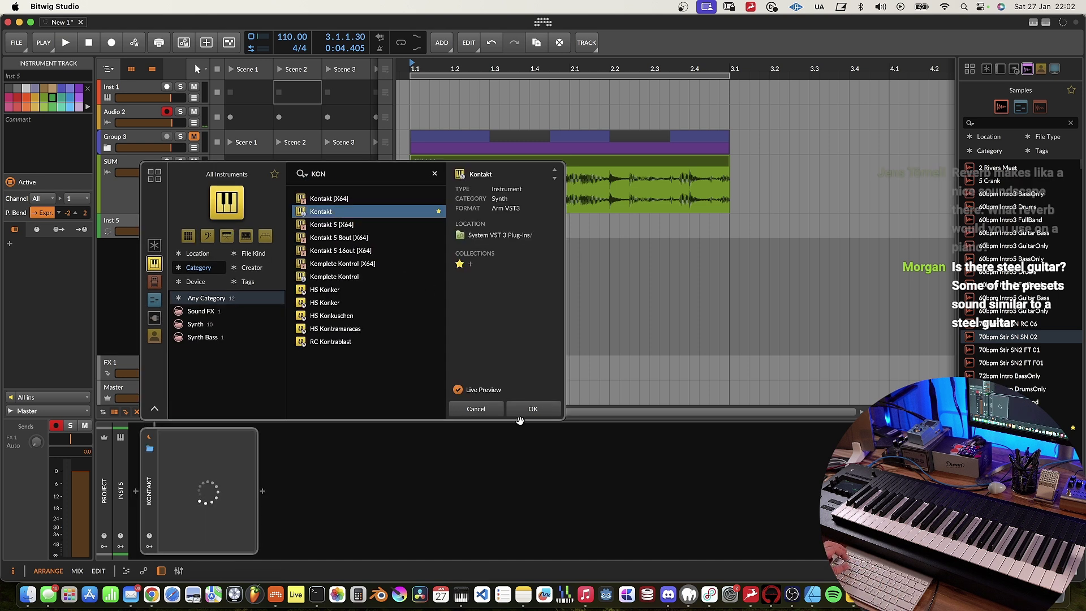
left_click(532, 412)
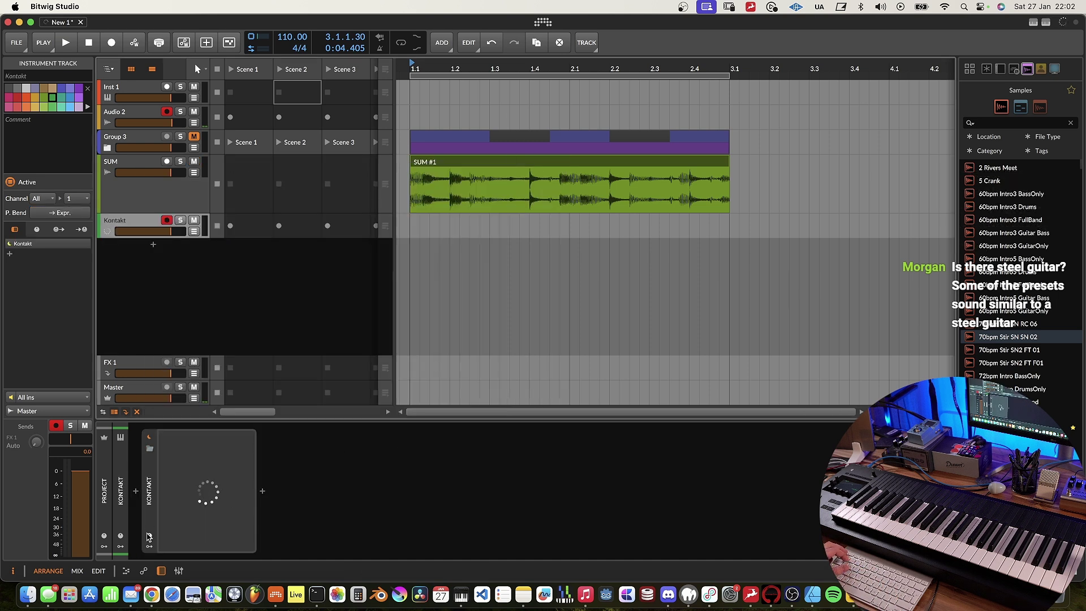
left_click(150, 525)
scroll(452, 241, "down", 5)
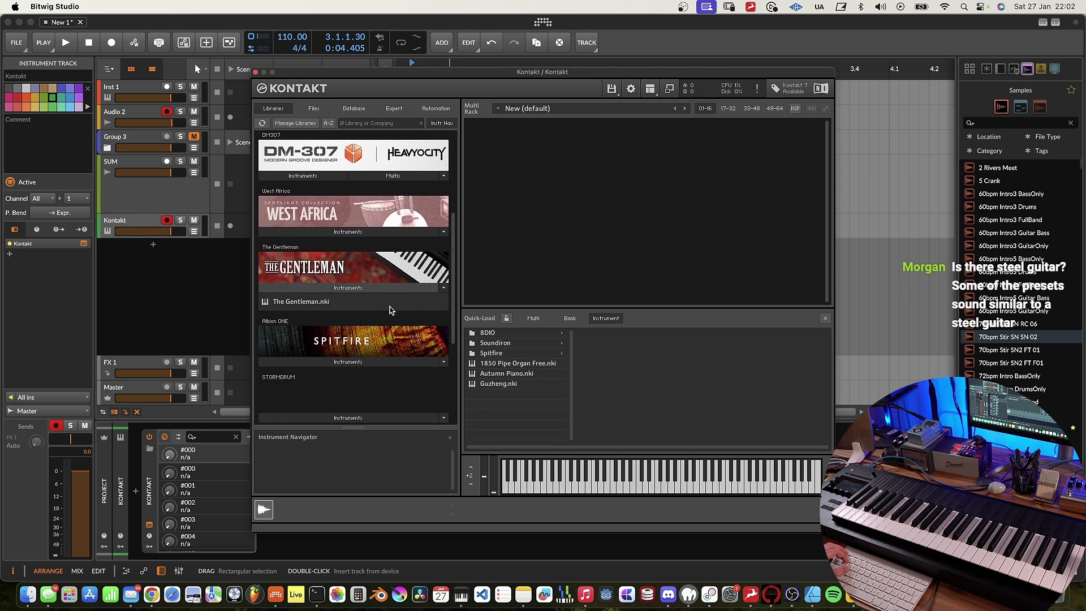
double_click(389, 305)
left_click(523, 343)
Disarm recording on the Audio 2 track and close the Kontakt plug-in window.
left_click(152, 208)
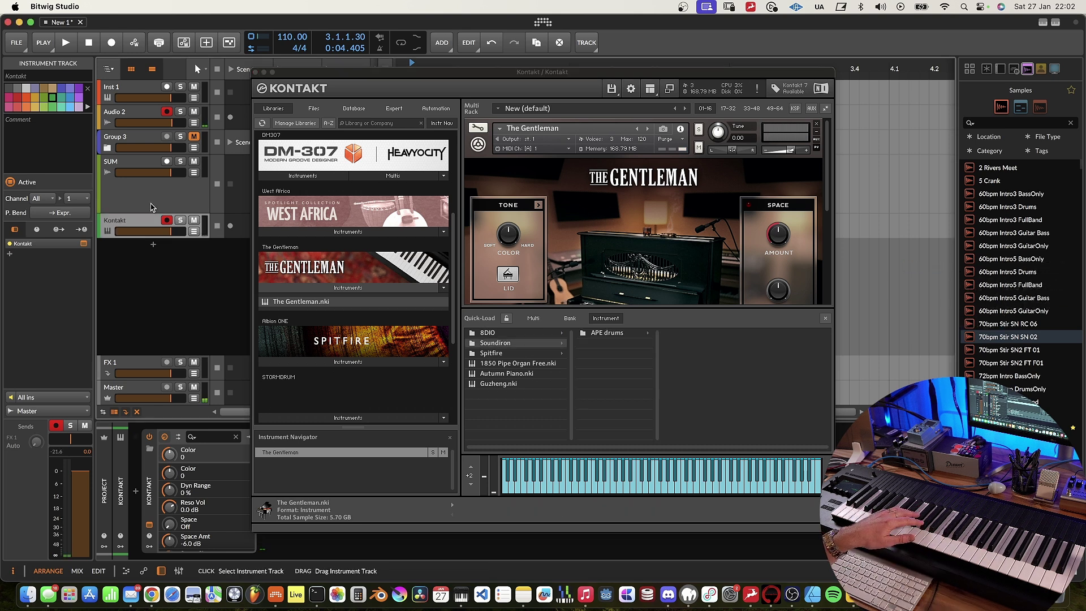
left_click(169, 112)
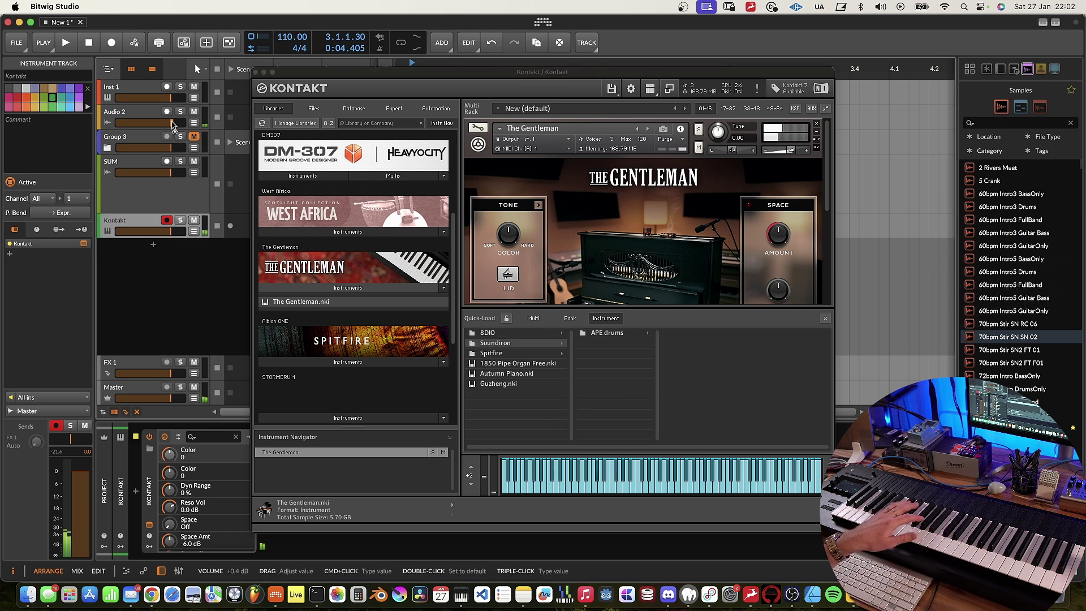
left_click(255, 72)
Insert the ValhallaRoom reverb after Kontakt, with its decay at about 8.4 s and its mix at about 41%.
left_click(262, 491)
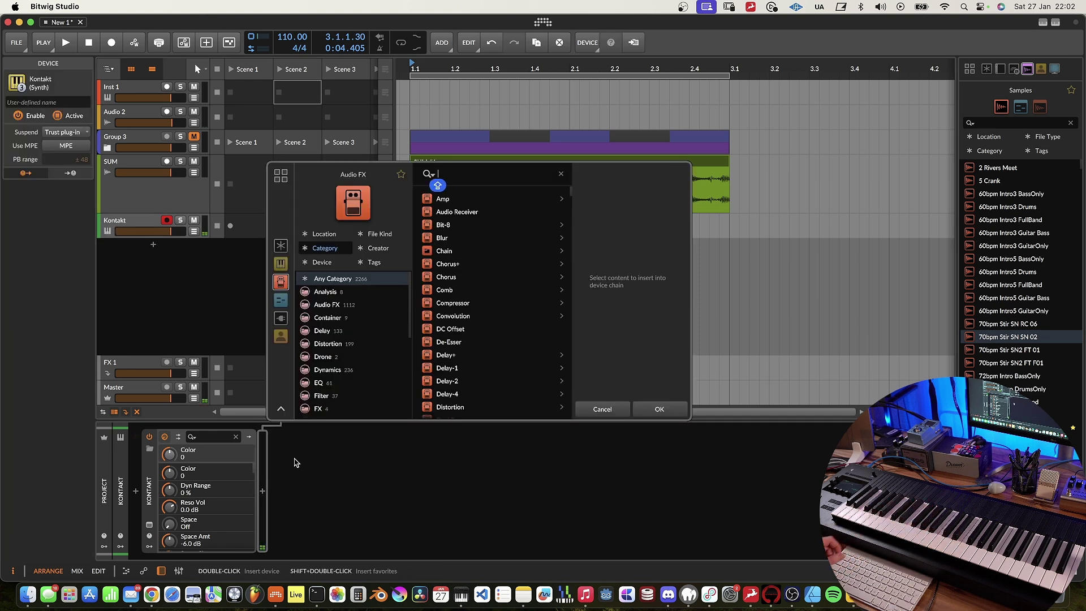
type("VAL")
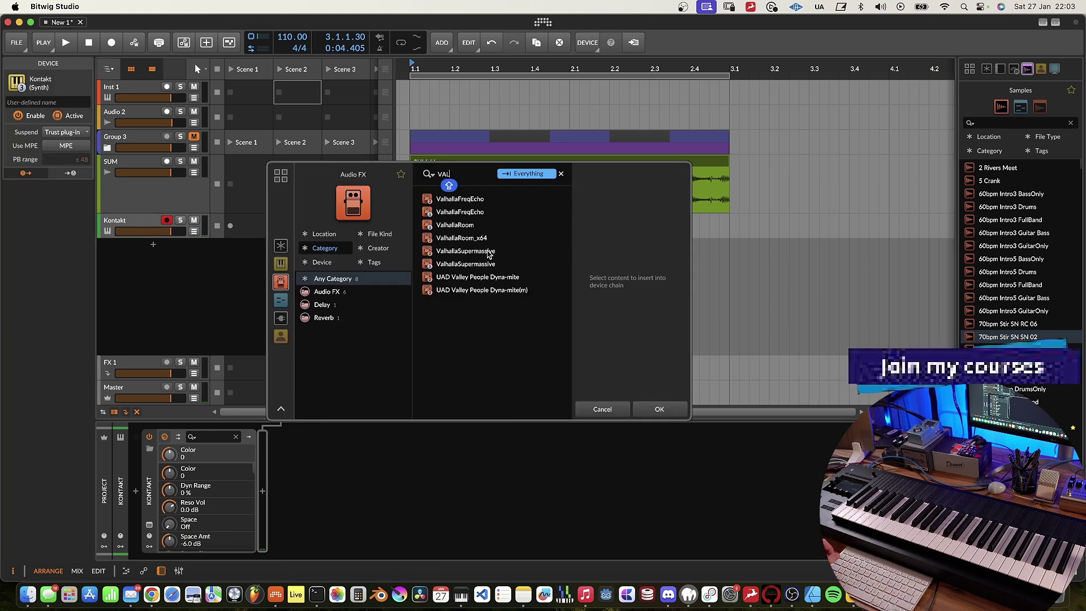
left_click(463, 225)
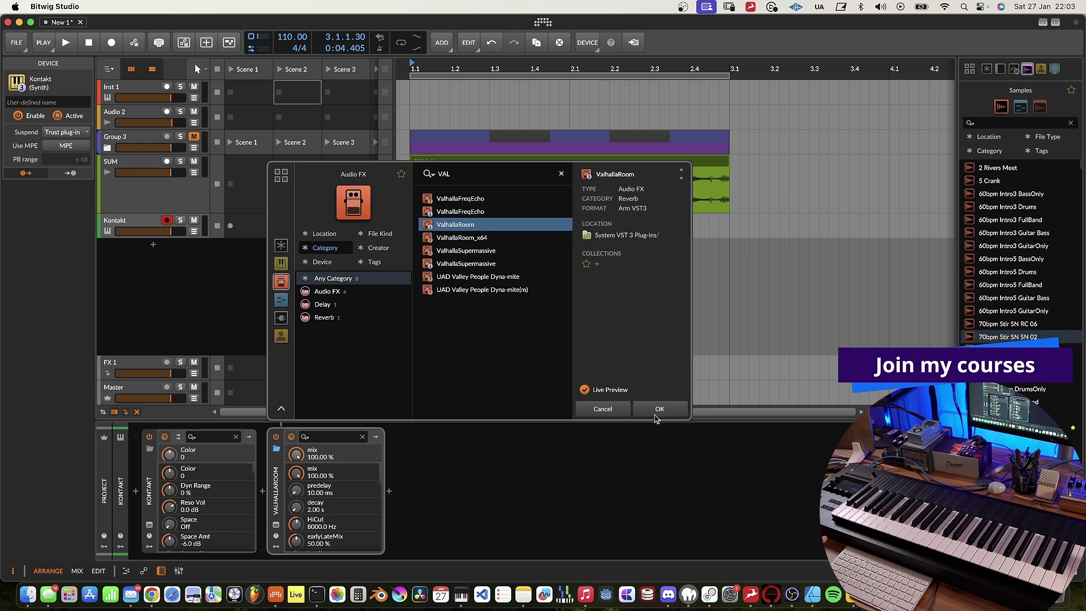
left_click(658, 409)
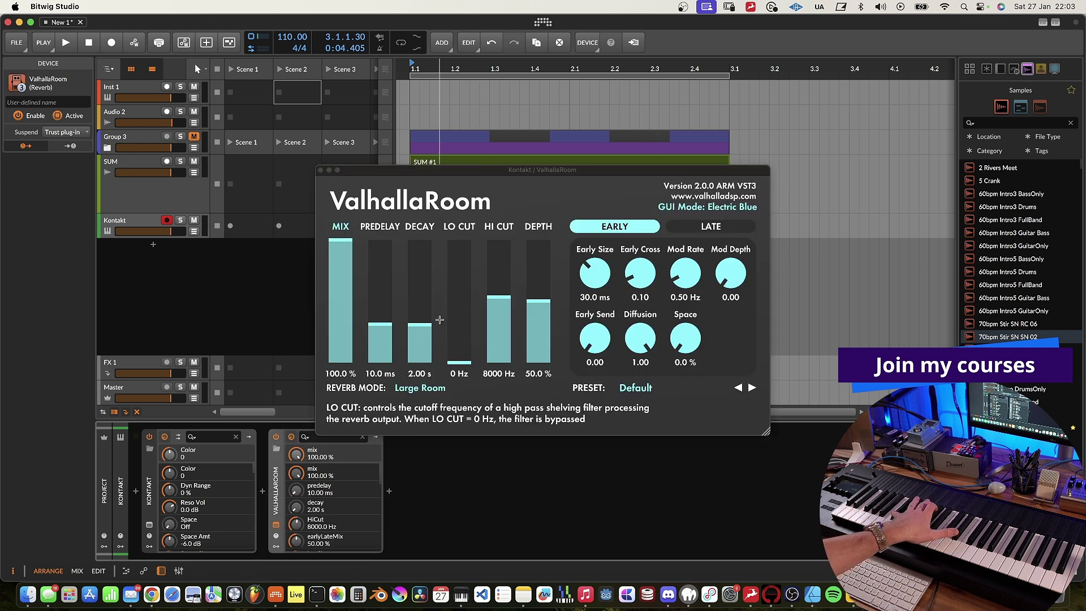
left_click_drag(419, 325, 420, 304)
left_click_drag(340, 242, 340, 315)
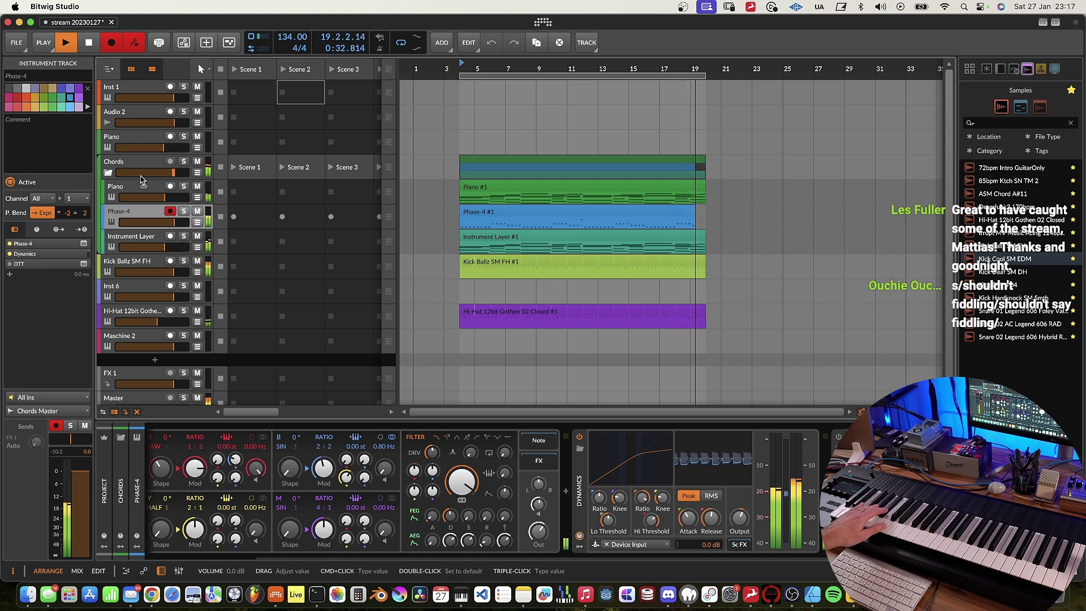
Stop the recording on the Phase-4 track and restart playback of the loop.
key("space")
key("space")
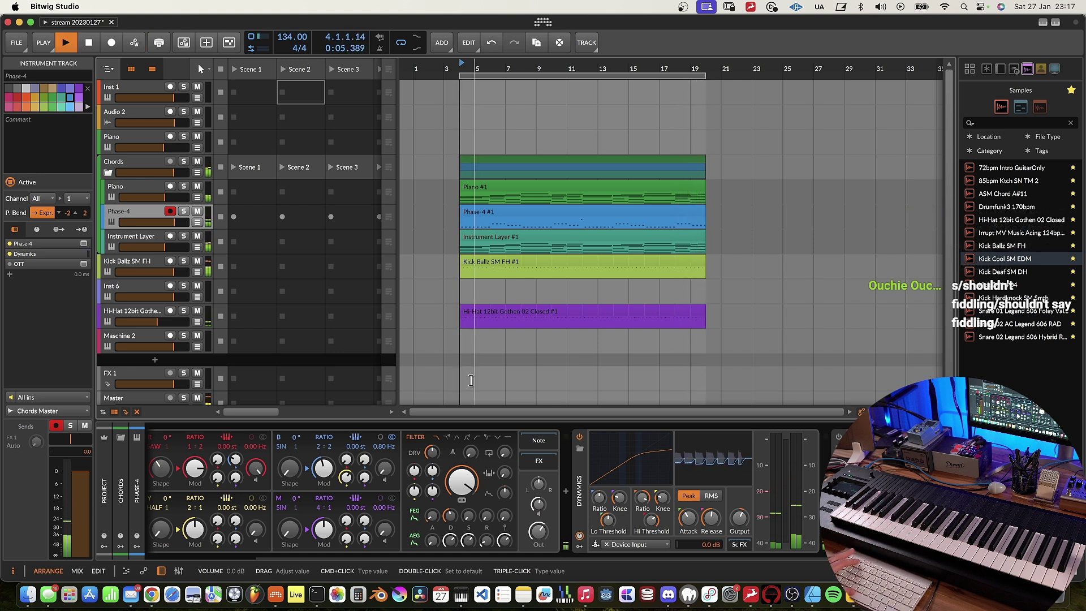
Select all notes in the Phase-4 #1 clip, return to the device chain and save the project.
double_click(522, 213)
key("super+a")
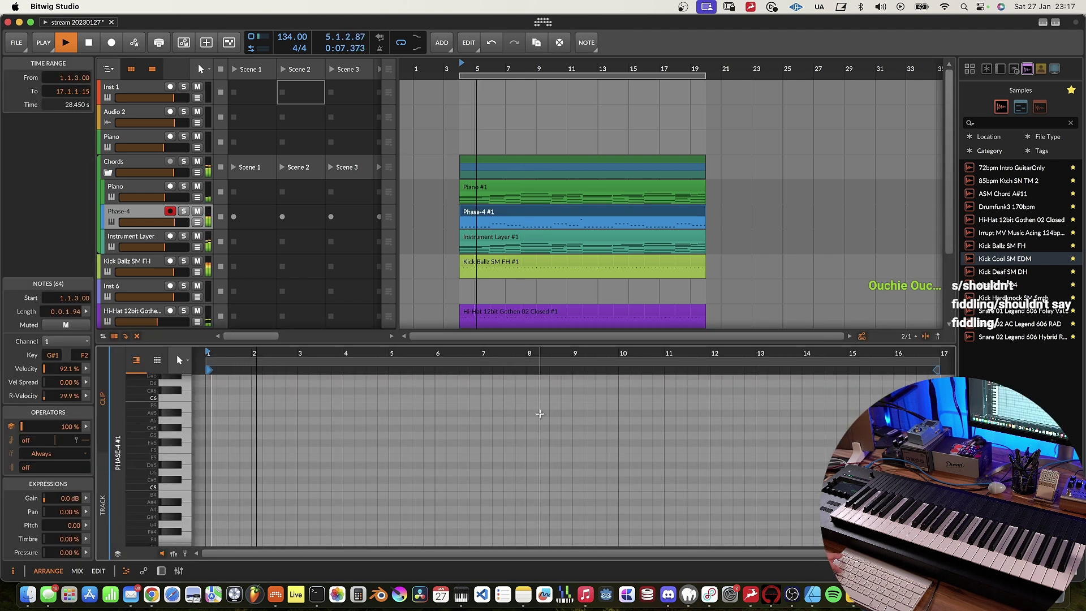
key("d")
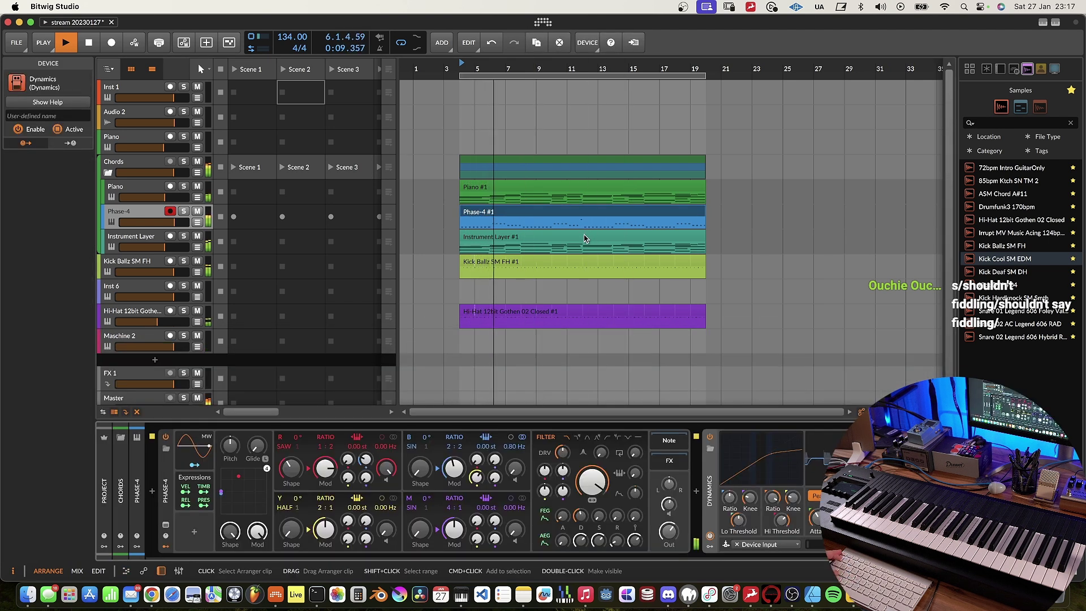
key("super+s")
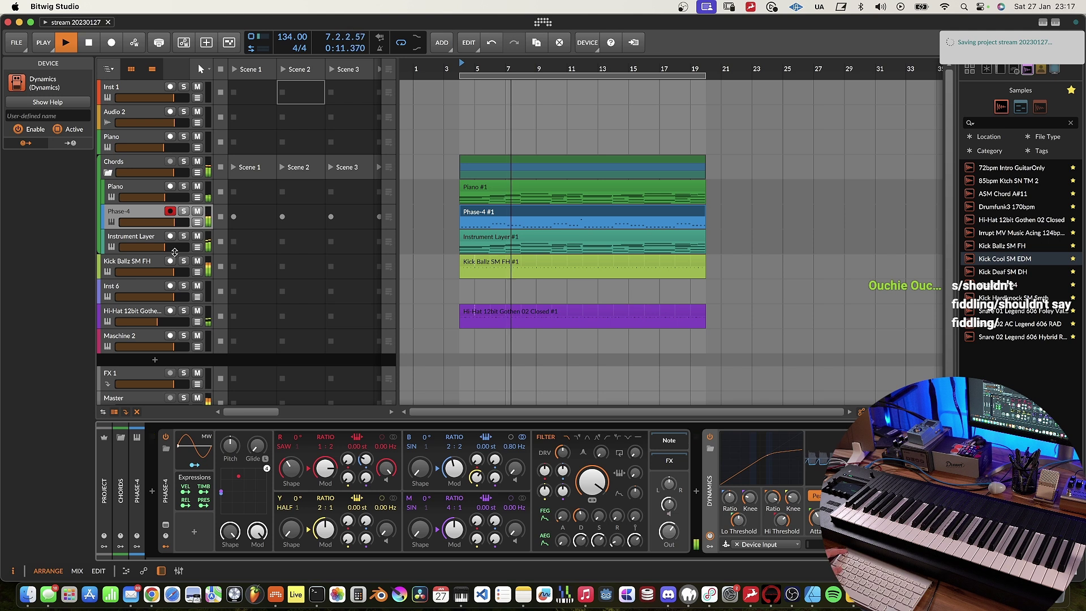
Set the Delay+ mix on the Hi-Hat 12bit Gothen 02 Closed track to about 40%.
left_click(151, 315)
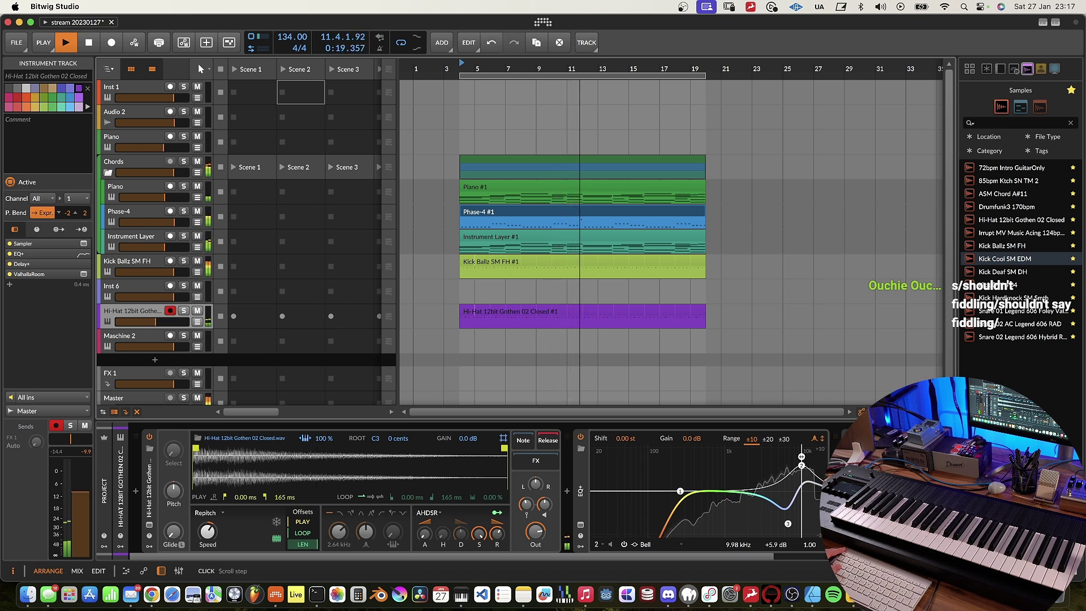
left_click(849, 497)
left_click(860, 556)
left_click_drag(776, 534, 776, 511)
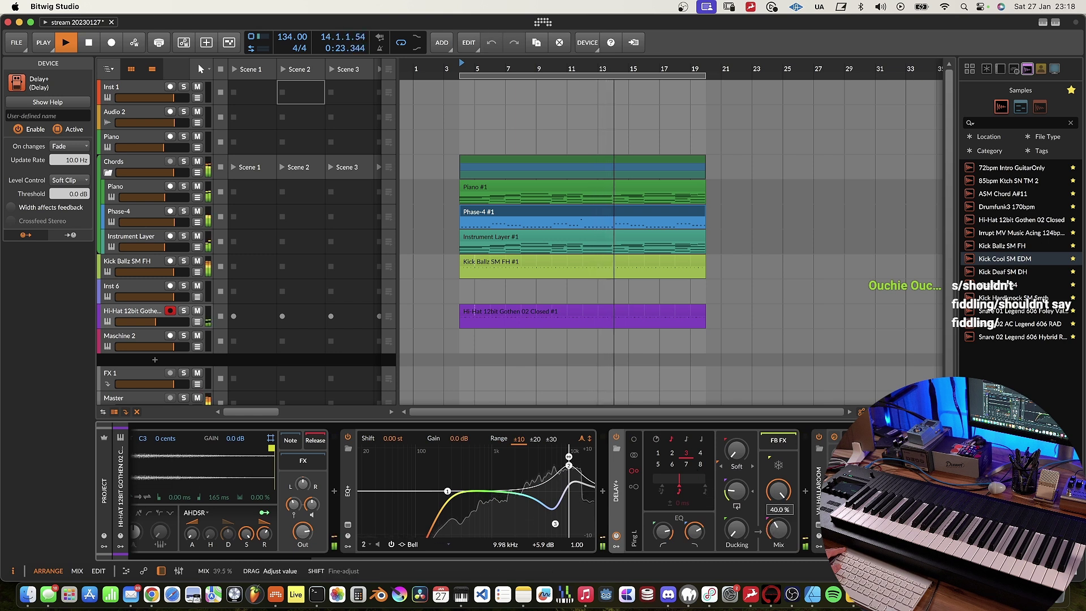
Enable Filter+ on the Chords group and set its drive to +15.4 dB and its low-pass cutoff to 587 Hz.
left_click(142, 162)
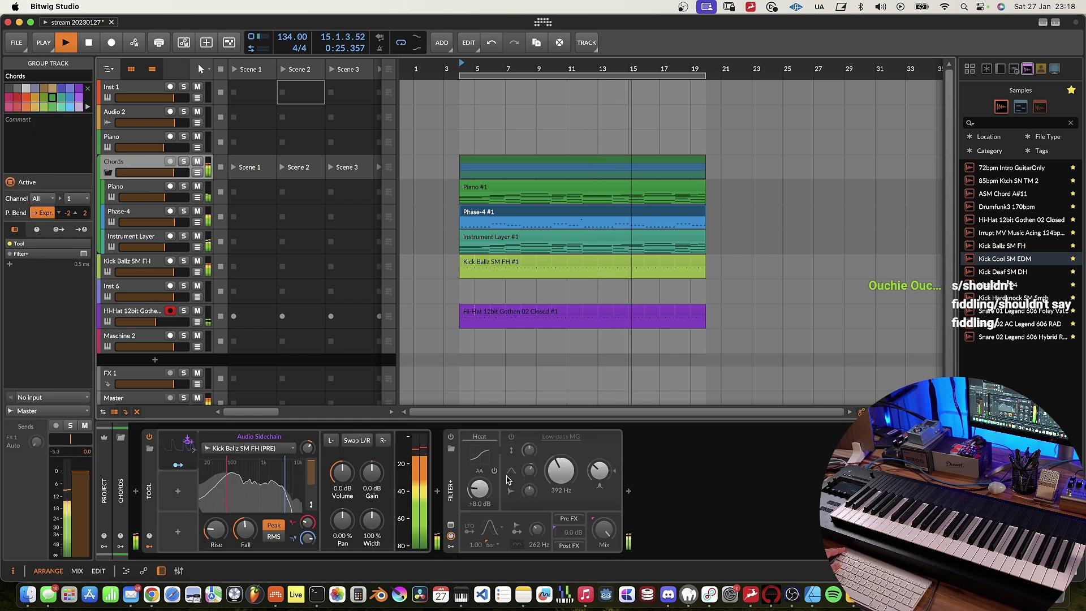
mouse_move(560, 470)
left_mouse_down()
mouse_move(561, 450)
mouse_move(560, 486)
left_mouse_up()
left_click(450, 436)
left_click_drag(479, 489, 479, 471)
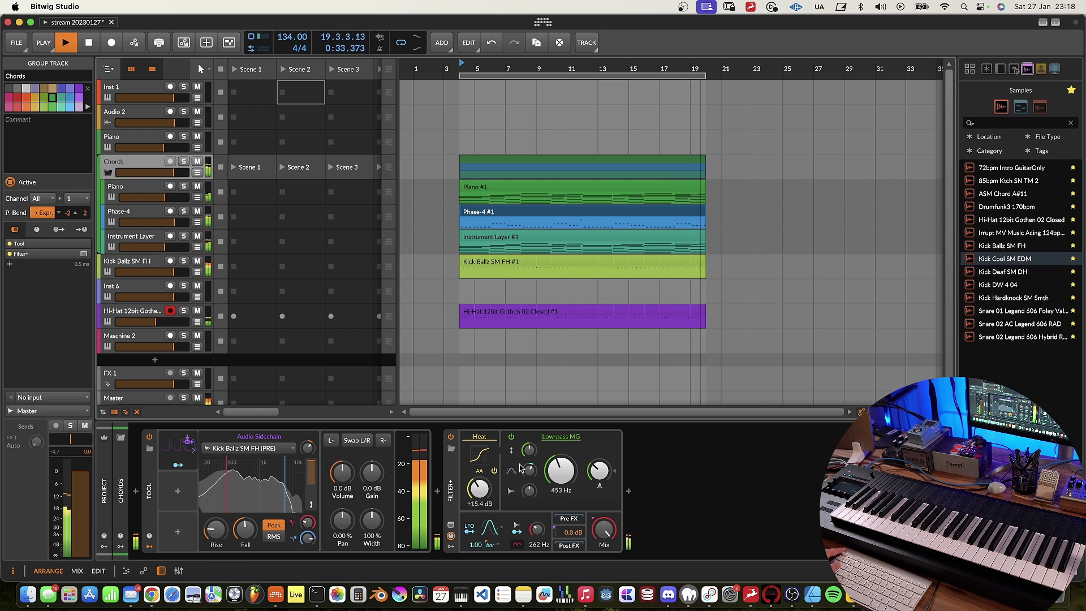
left_click_drag(561, 470, 560, 466)
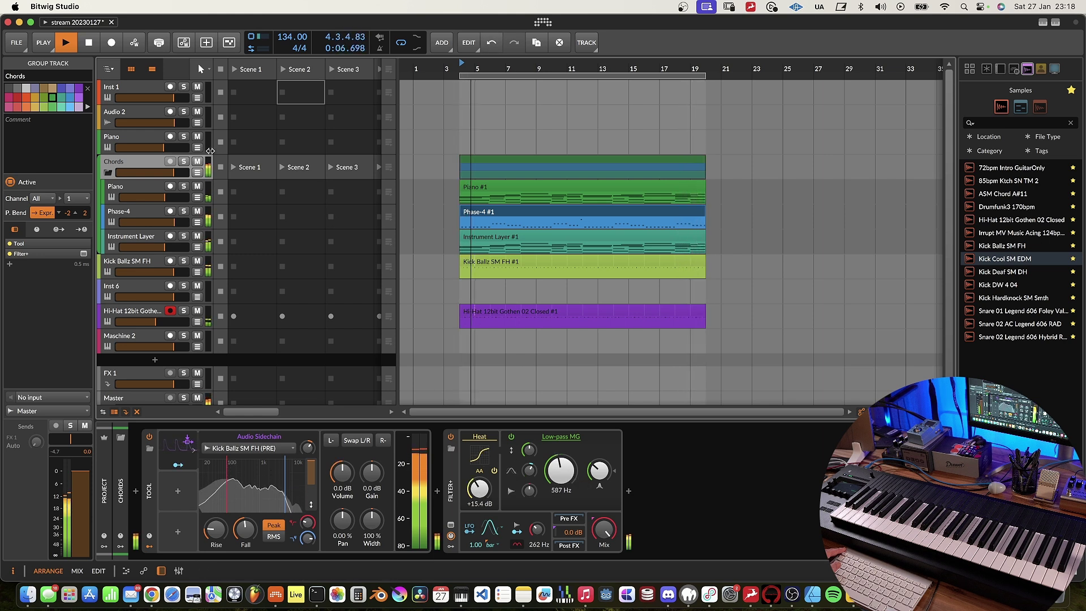
Select the standalone Piano track for live playing and restart the loop playback.
left_click(145, 140)
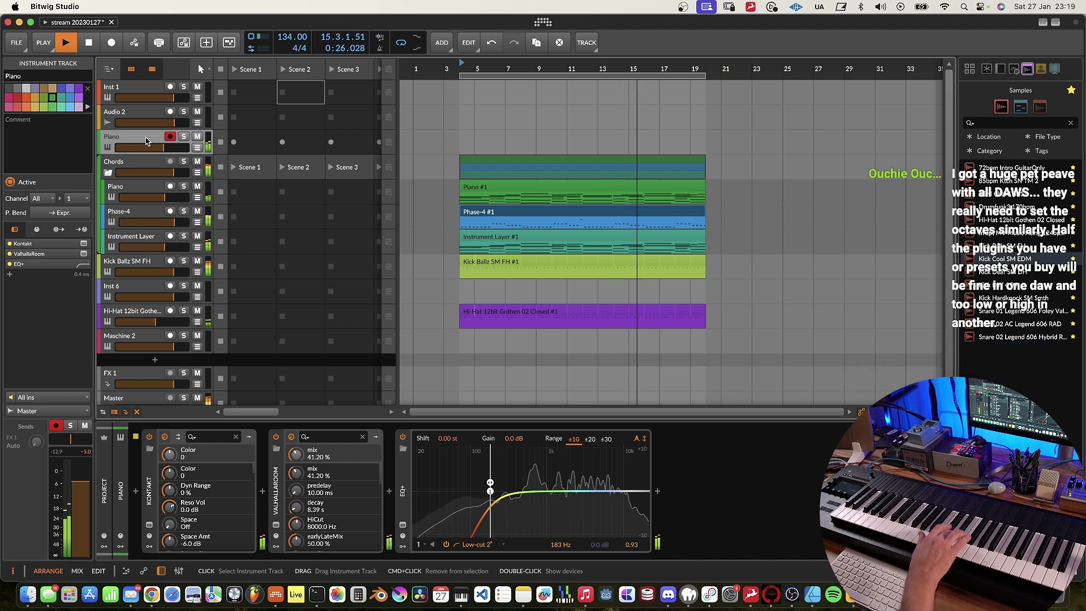
key("space")
key("space")
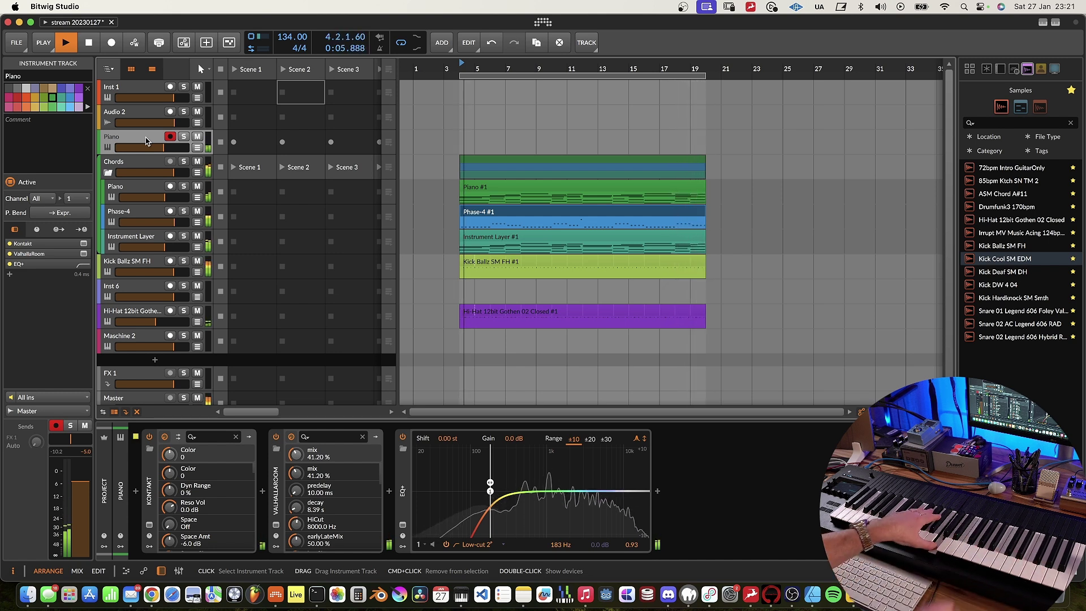
Bypass Filter+ on the Chords group and mute the Hi-Hat and Kick Ballz SM FH tracks.
left_click(136, 162)
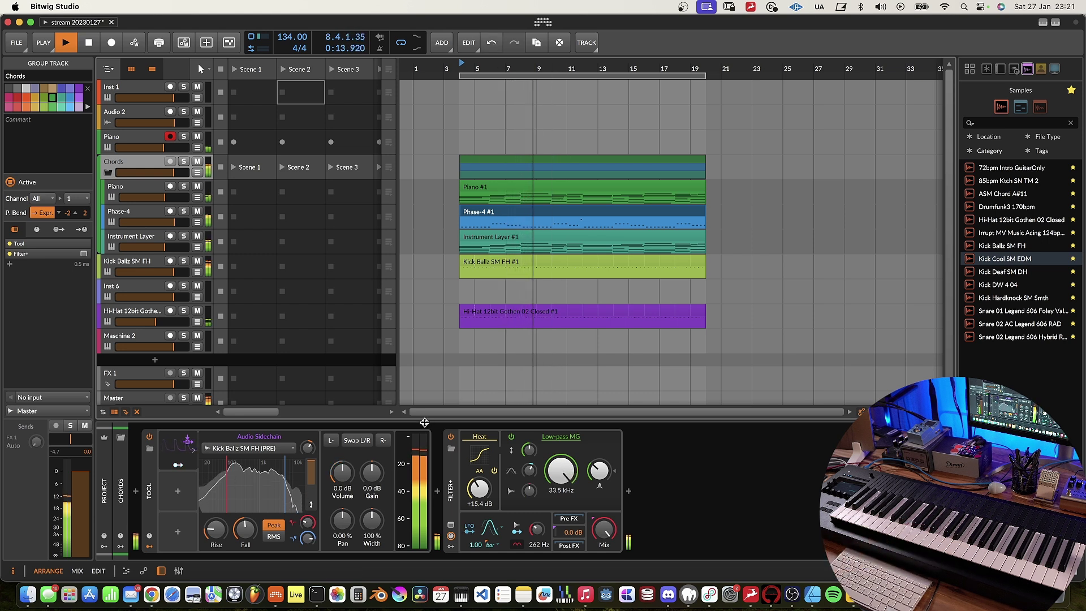
left_click(450, 436)
left_click(196, 311)
left_click(197, 262)
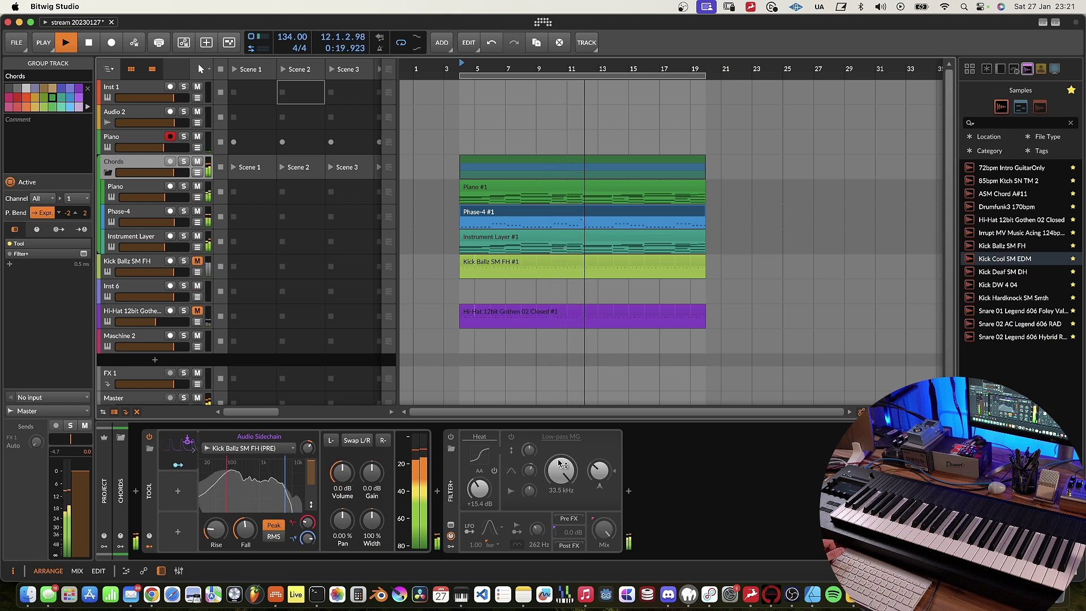
Re-enable Filter+ on the Chords group and lower its low-pass cutoff to 381 Hz.
left_click(452, 437)
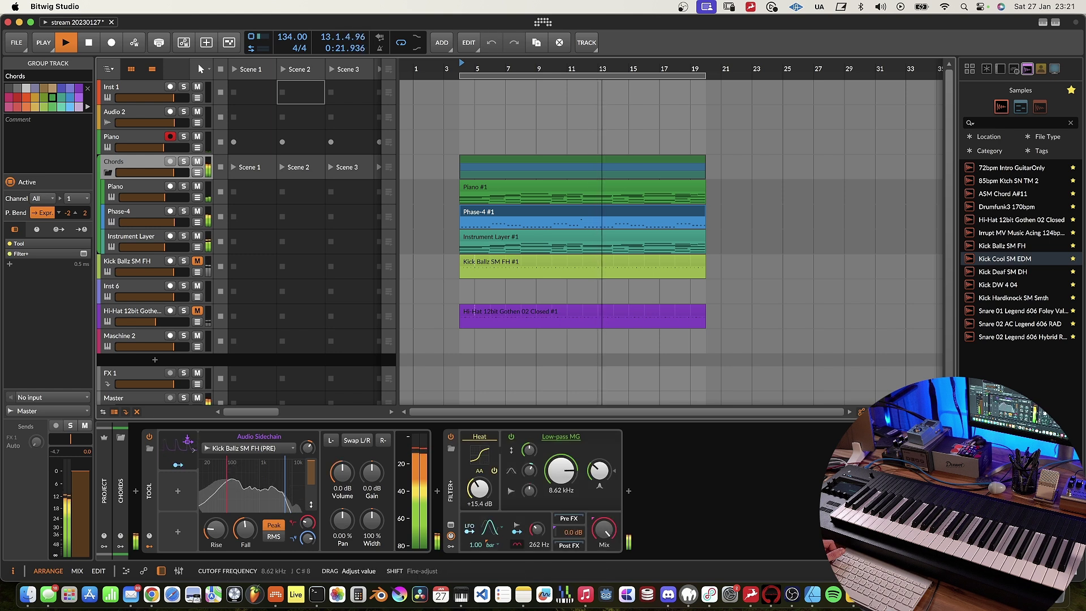
left_click_drag(561, 470, 561, 519)
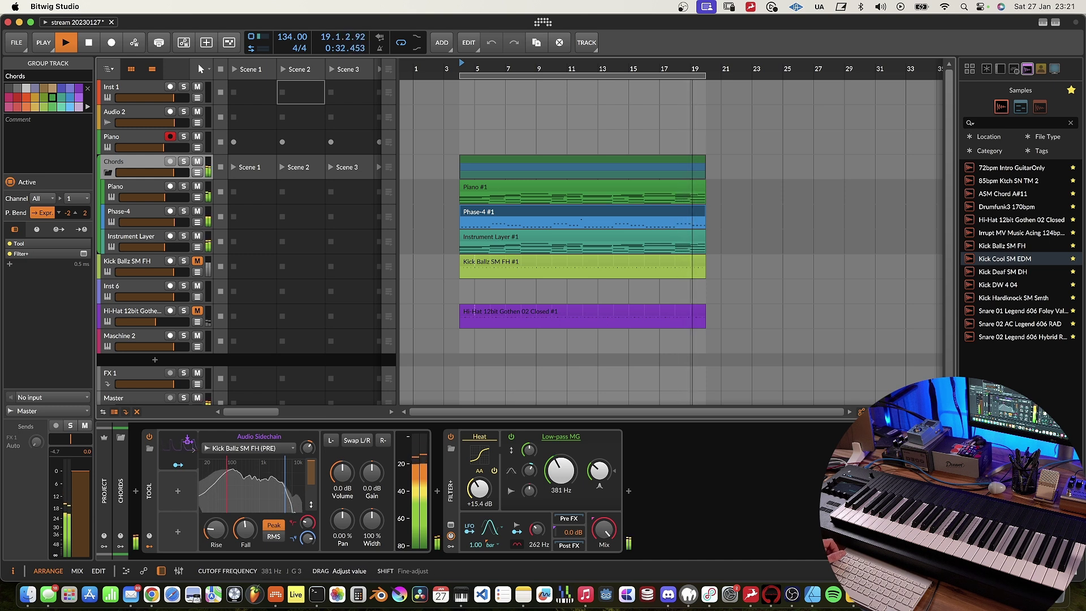
Switch back to the standalone Piano track for live playing, and stop playback at the end.
left_click(141, 142)
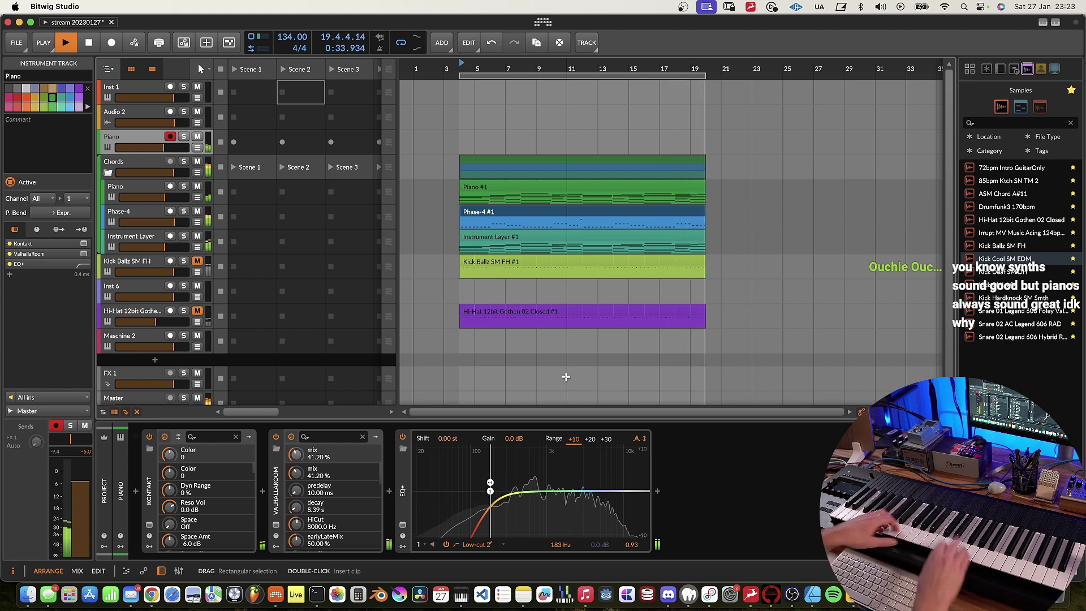
key("space")
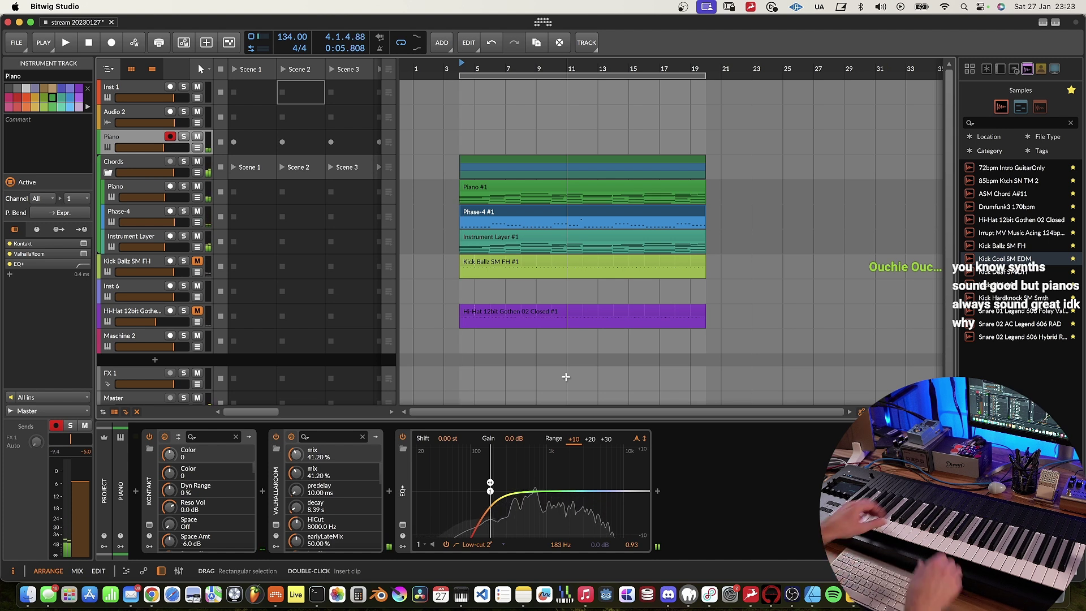